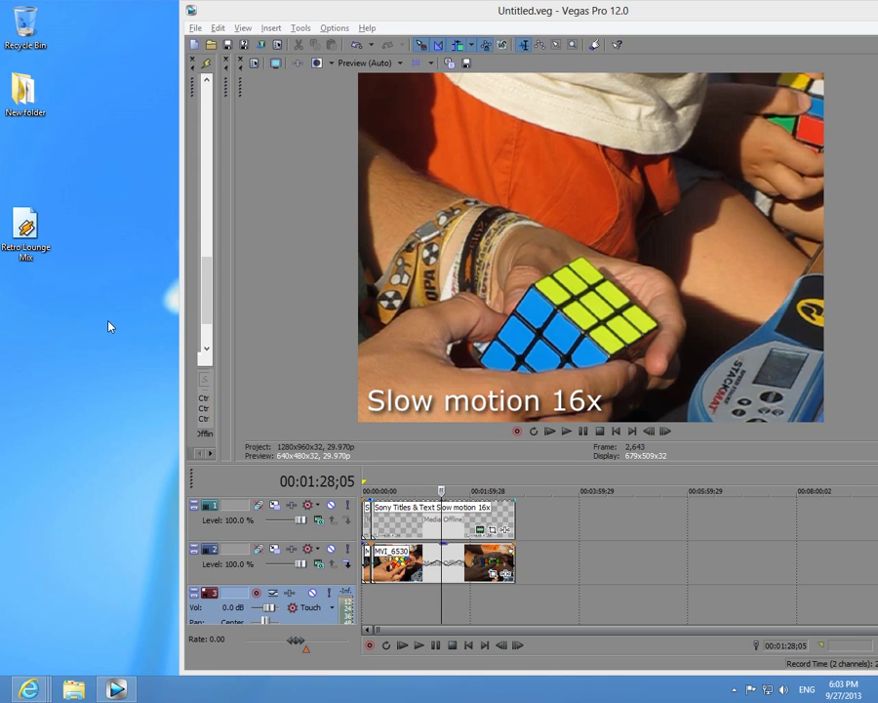
# Drag the Retro Lounge Mix MP3 onto the Vegas timeline, which returns a could-not-open error
pyautogui.click(37, 229)
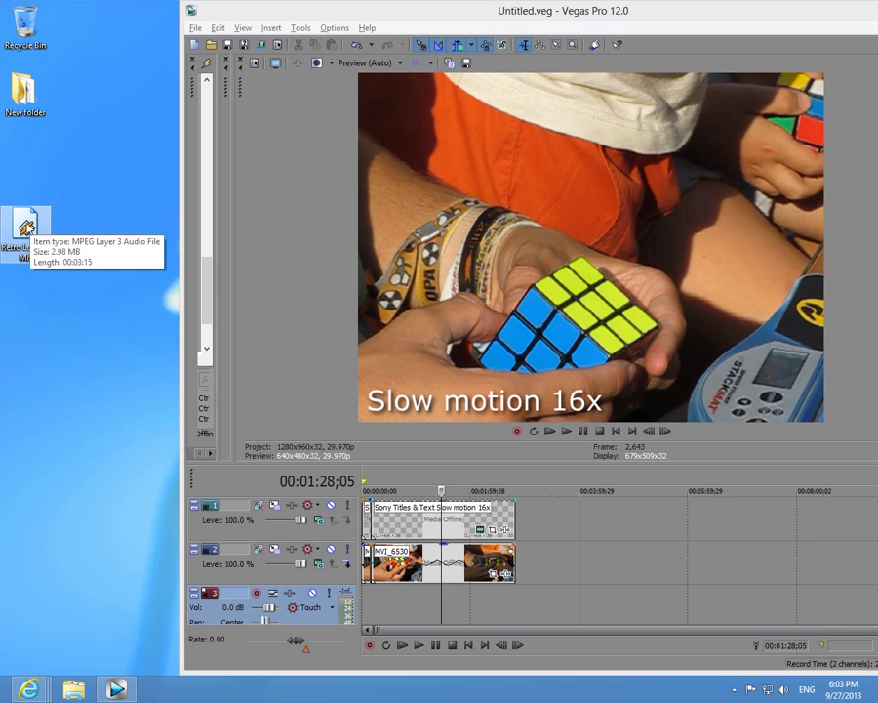
pyautogui.moveTo(26, 230)
pyautogui.mouseDown()
pyautogui.moveTo(121, 185)
pyautogui.moveTo(336, 238)
pyautogui.mouseUp()
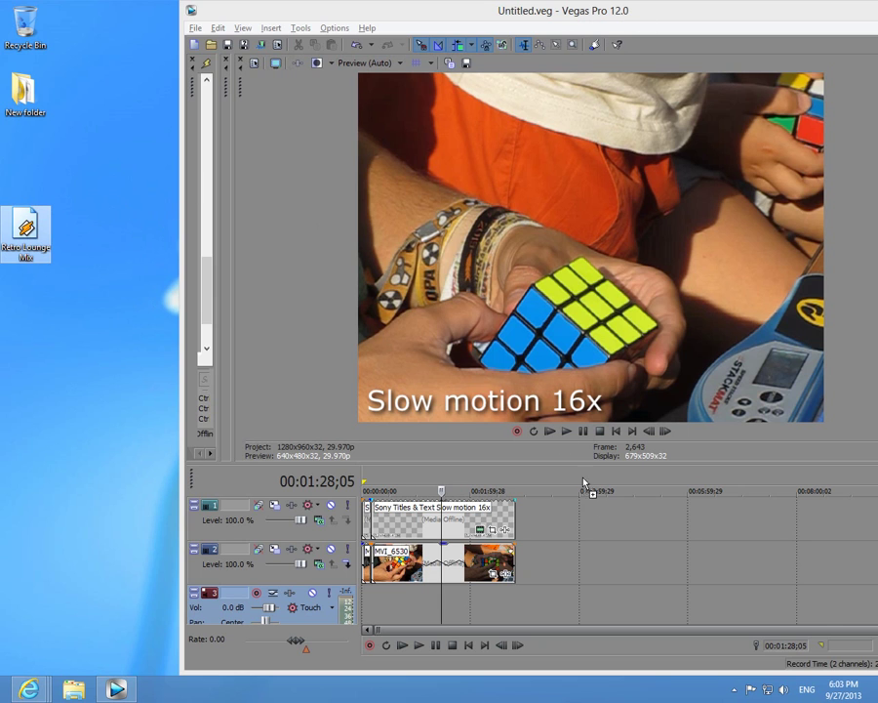
pyautogui.moveTo(411, 610); pyautogui.dragTo(411, 610)
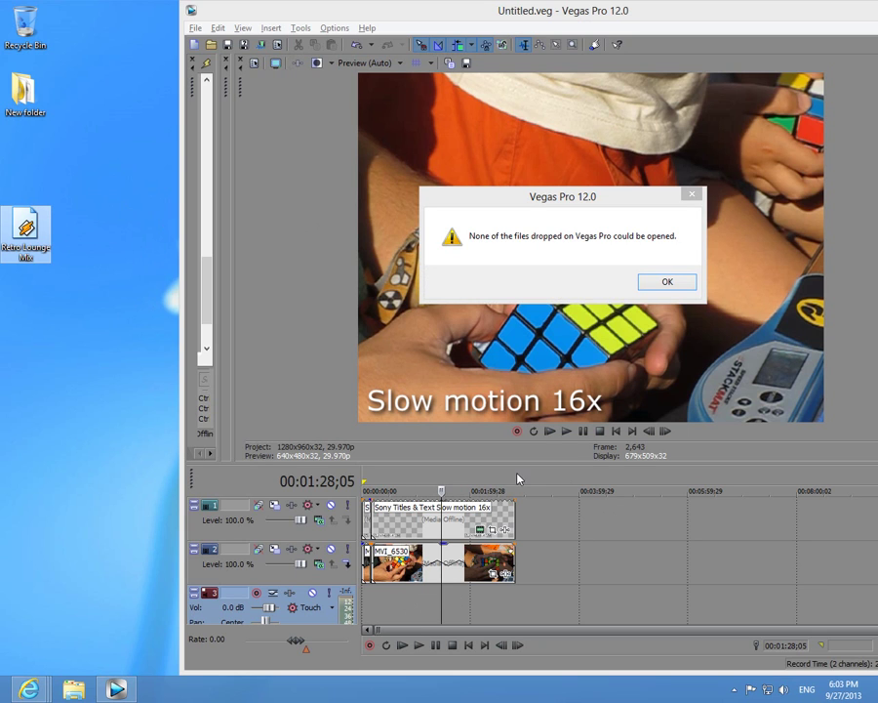
pyautogui.click(508, 251)
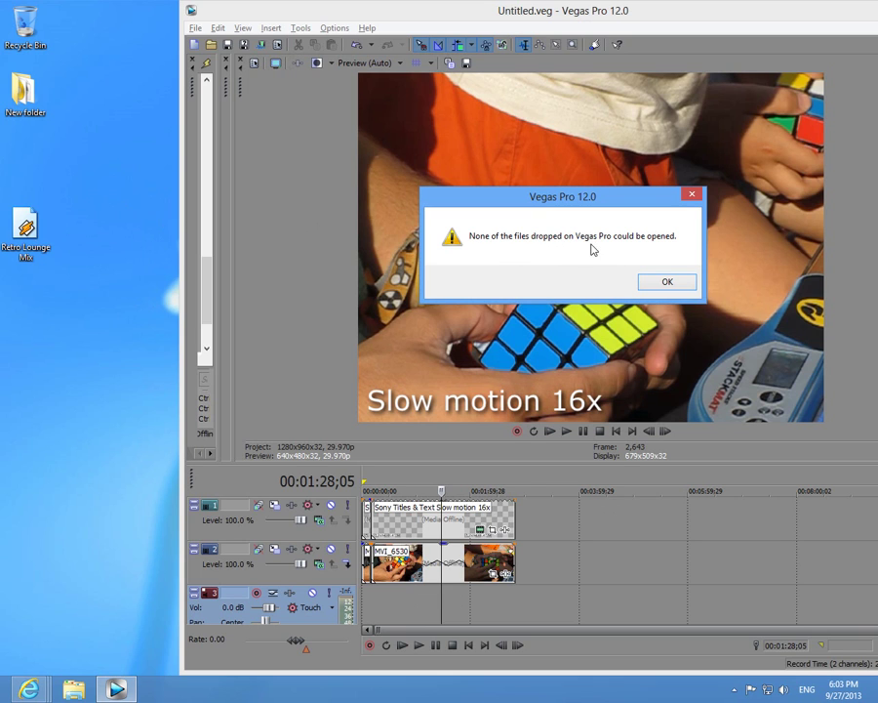
# Dismiss the Vegas error, load Retro Lounge Mix into Winamp stopped, and move Winamp lower
pyautogui.click(684, 289)
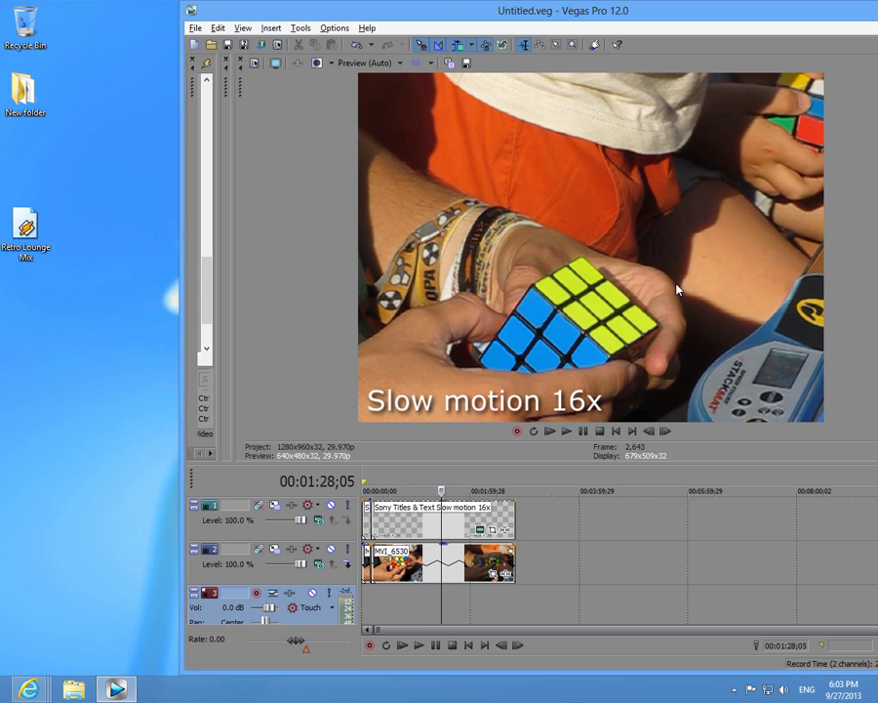
pyautogui.doubleClick(21, 232)
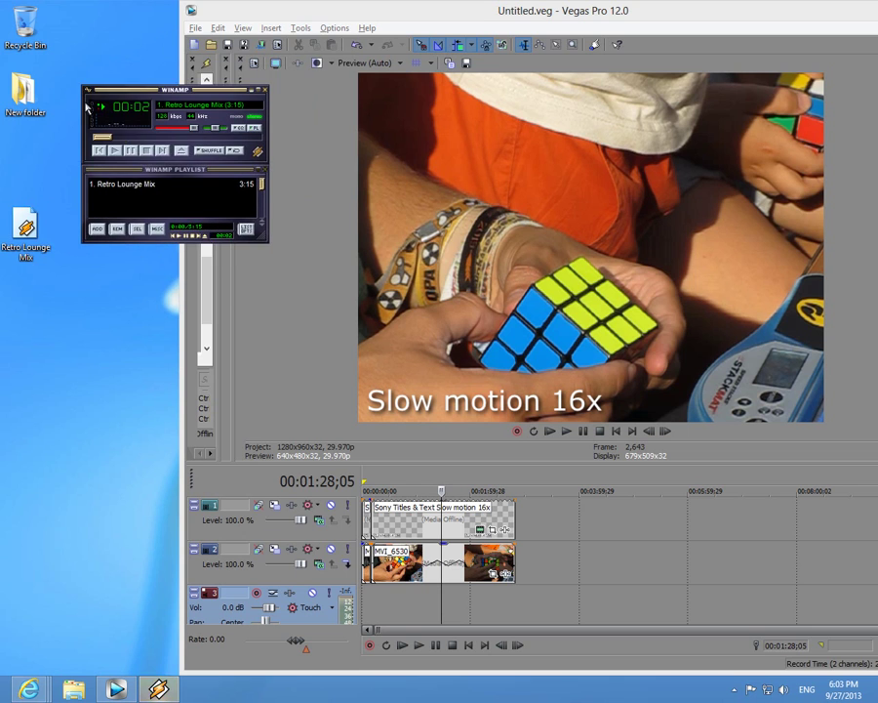
pyautogui.click(146, 144)
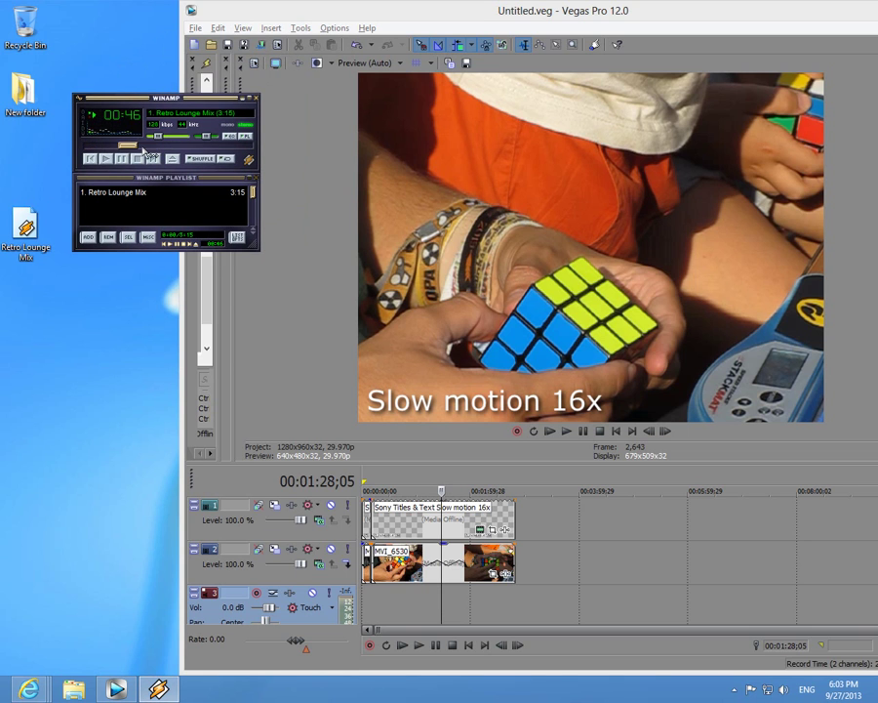
pyautogui.click(137, 158)
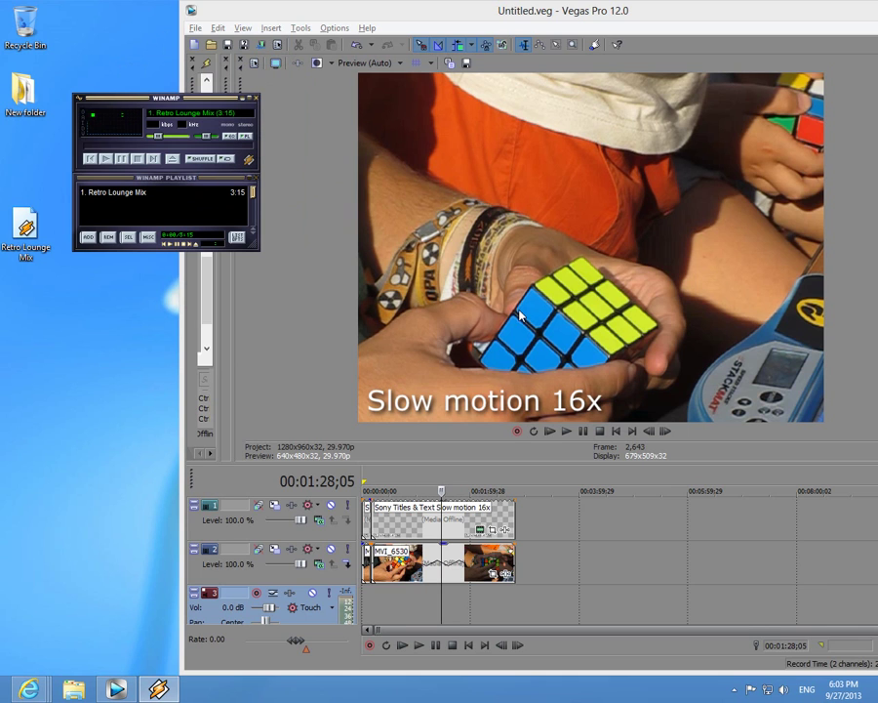
pyautogui.moveTo(219, 127); pyautogui.dragTo(215, 188)
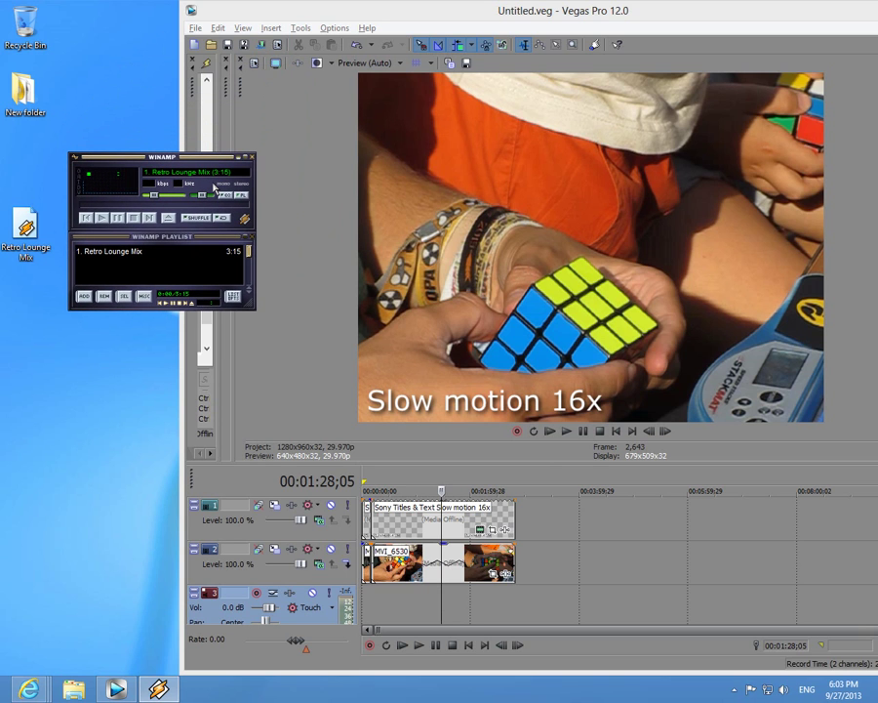
# Select Nullsoft Disk Writer v2.15 as Winamp's output plug-in in Preferences
pyautogui.rightClick(202, 189)
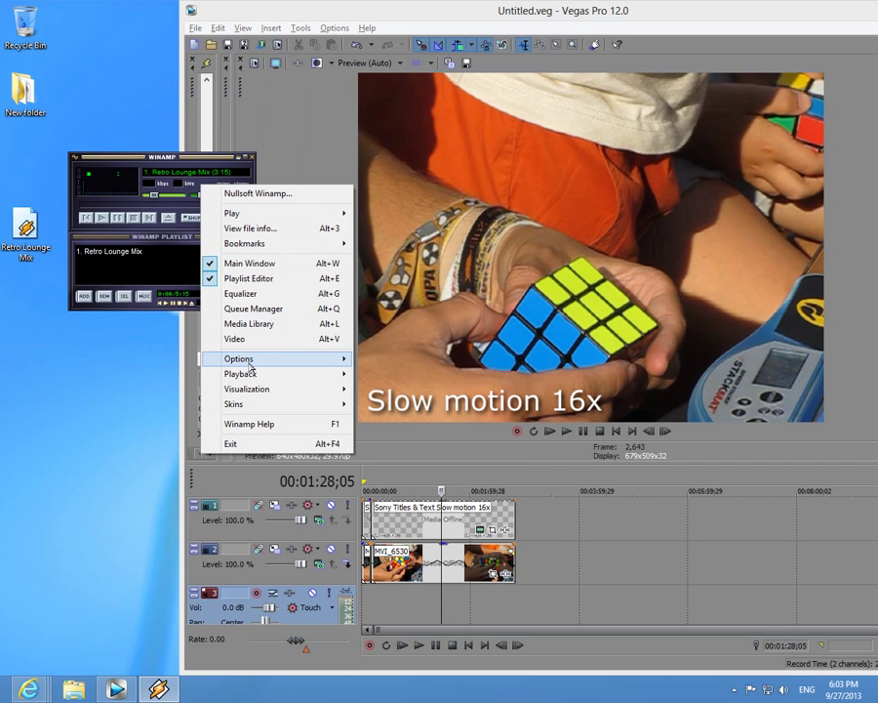
pyautogui.moveTo(262, 359)
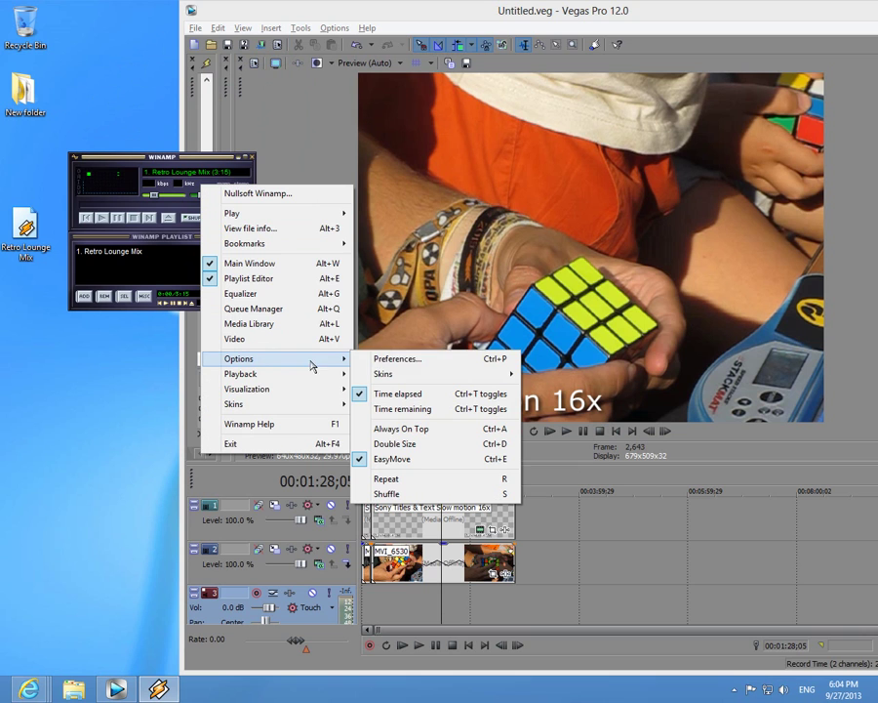
pyautogui.click(432, 366)
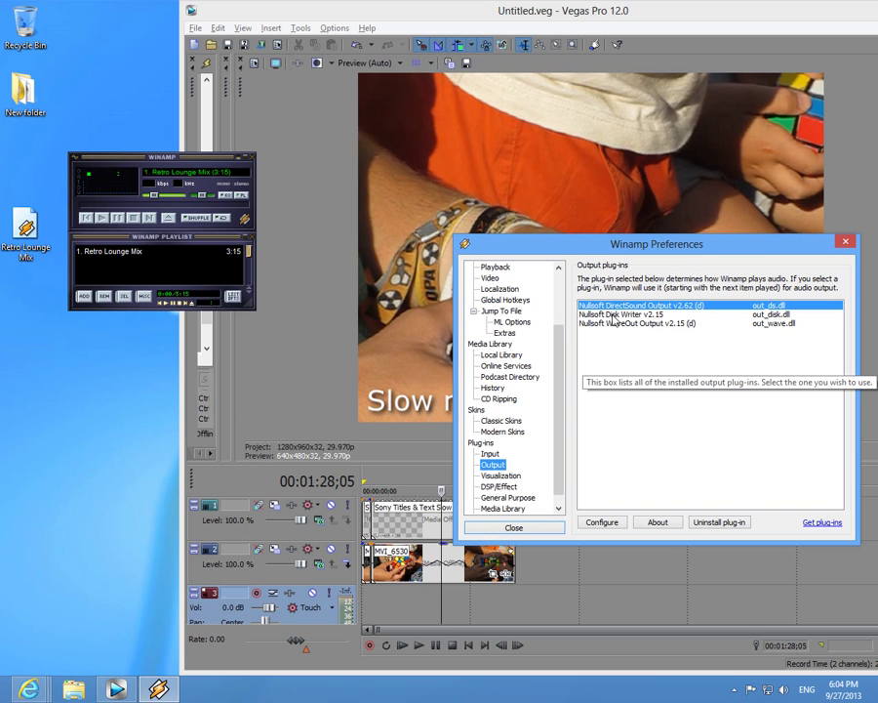
pyautogui.click(620, 315)
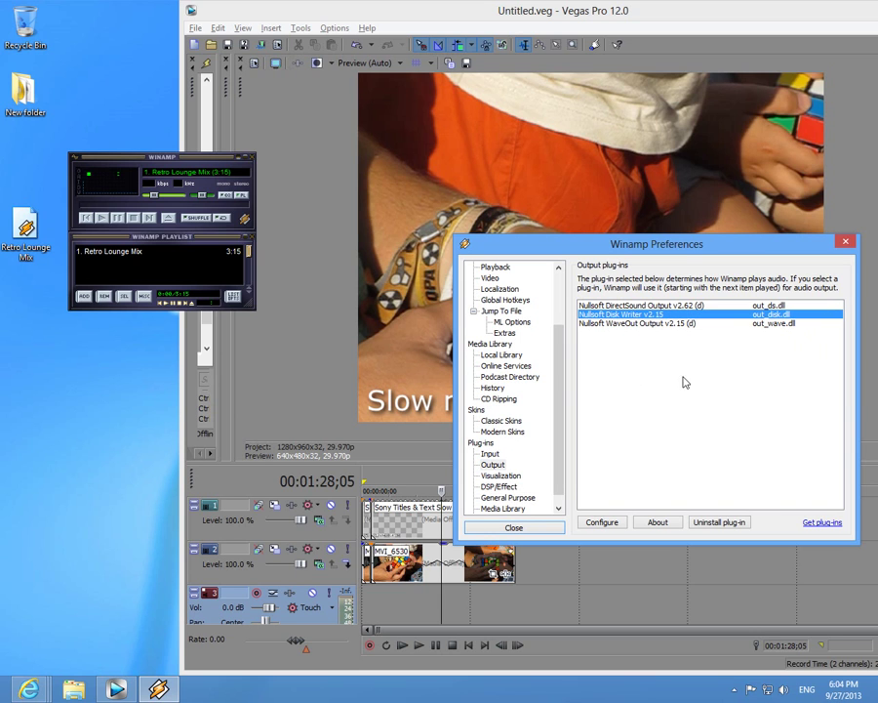
# Configure the Disk Writer for e:\Desktop, 44.1 kHz 16-bit stereo PCM, with a save-as prompt
pyautogui.click(608, 525)
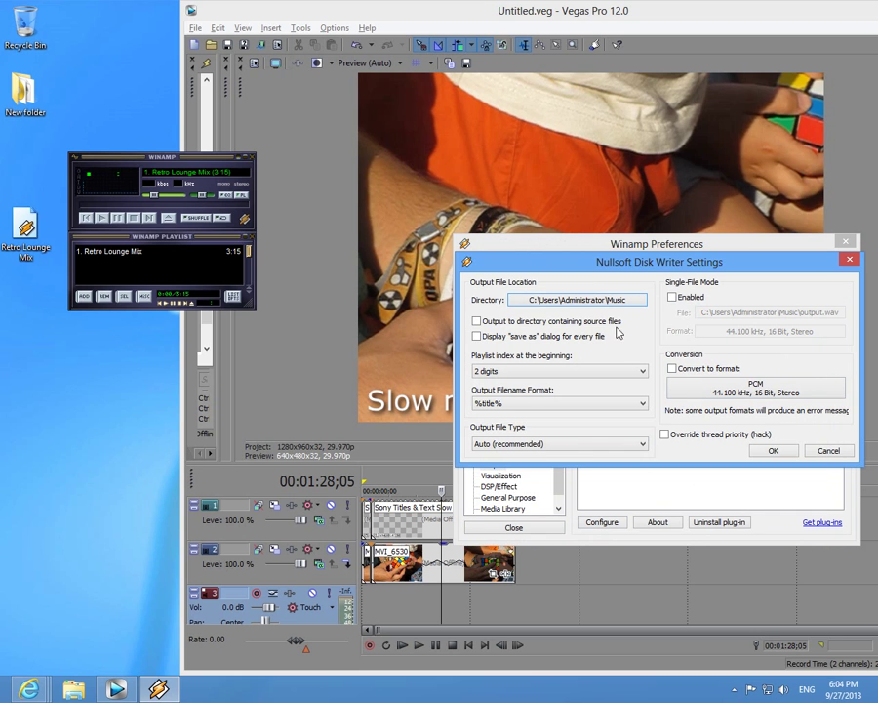
pyautogui.moveTo(603, 270); pyautogui.dragTo(515, 277)
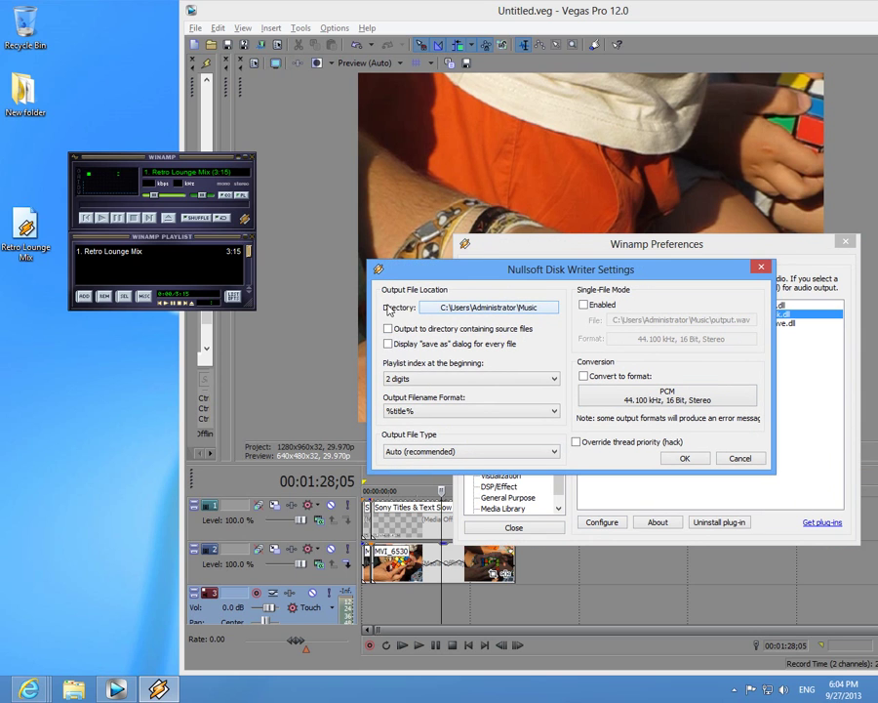
pyautogui.click(457, 312)
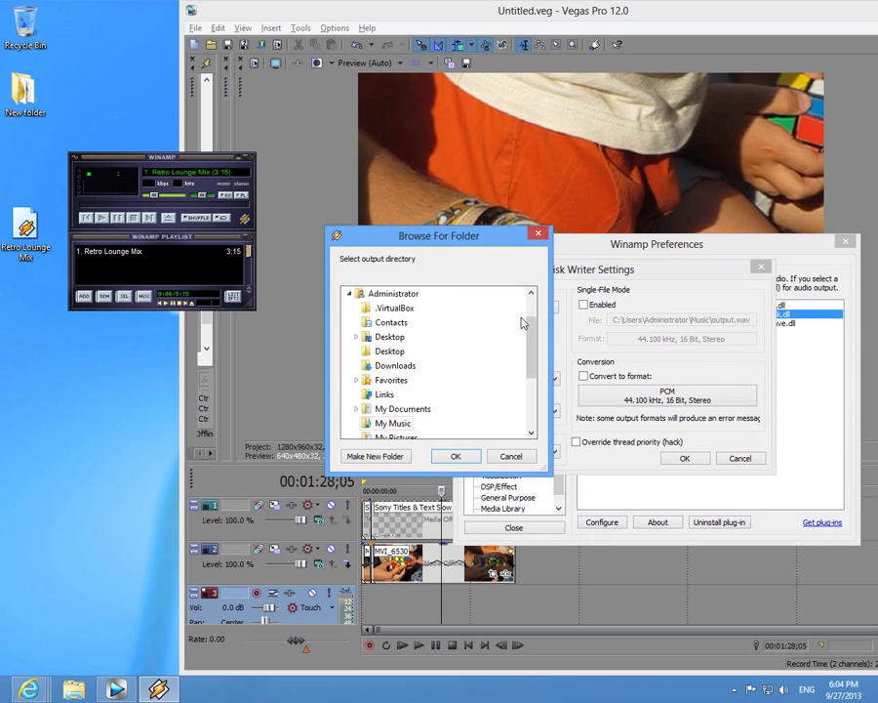
pyautogui.scroll(1, 522, 322)
pyautogui.click(376, 294)
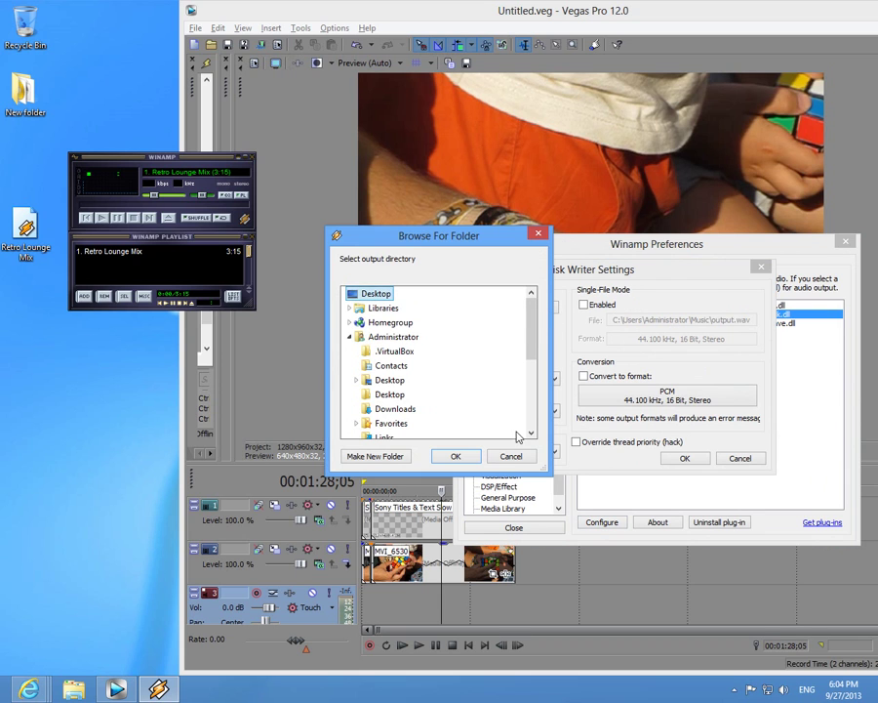
pyautogui.click(455, 456)
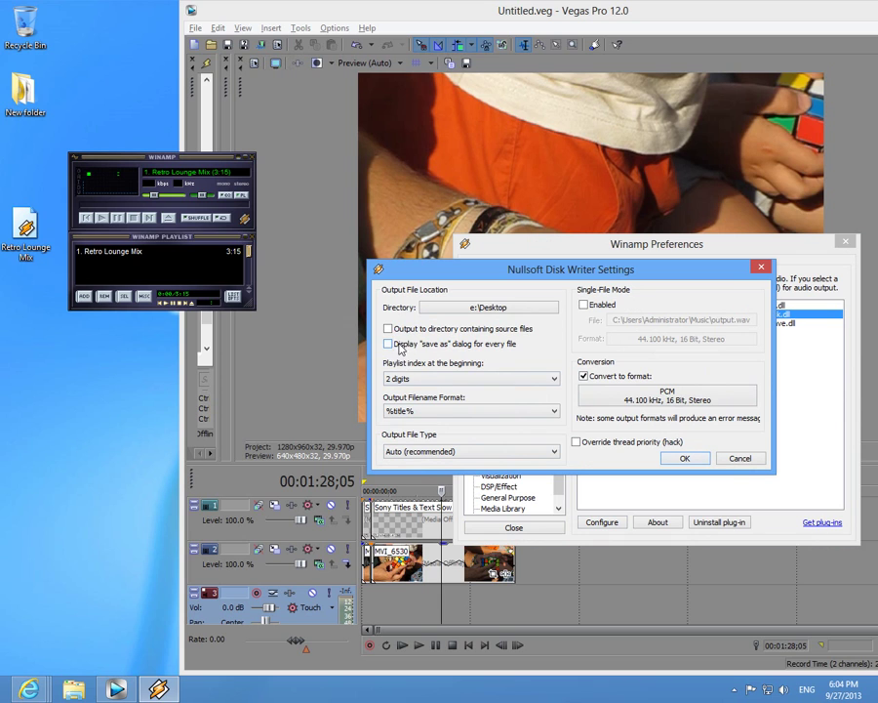
pyautogui.click(498, 349)
pyautogui.click(693, 459)
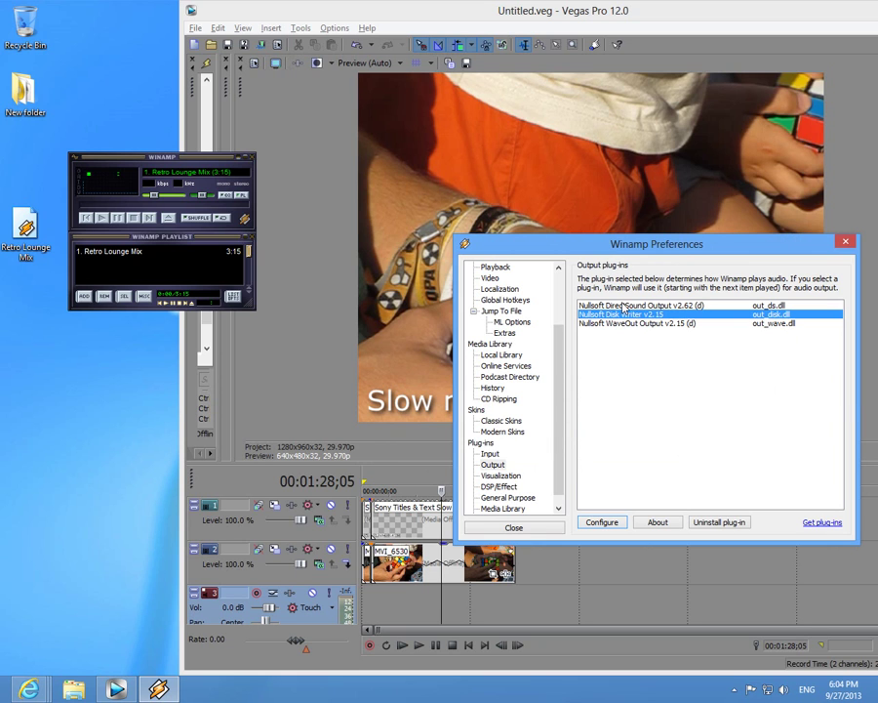
# Play Retro Lounge Mix through the Disk Writer to save 01_Retro Lounge Mix WAV on the Desktop
pyautogui.click(523, 530)
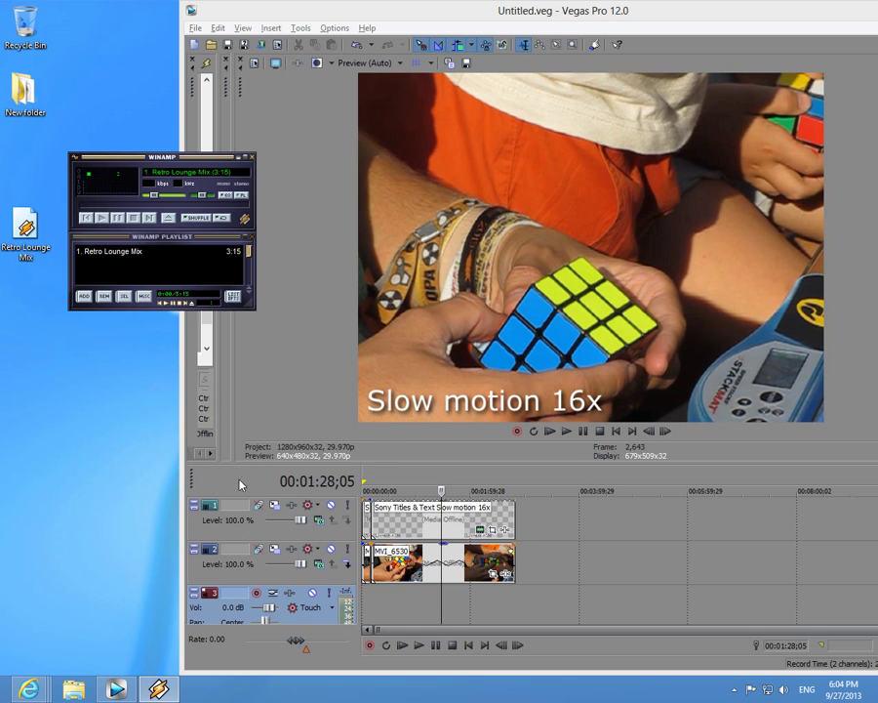
pyautogui.doubleClick(119, 256)
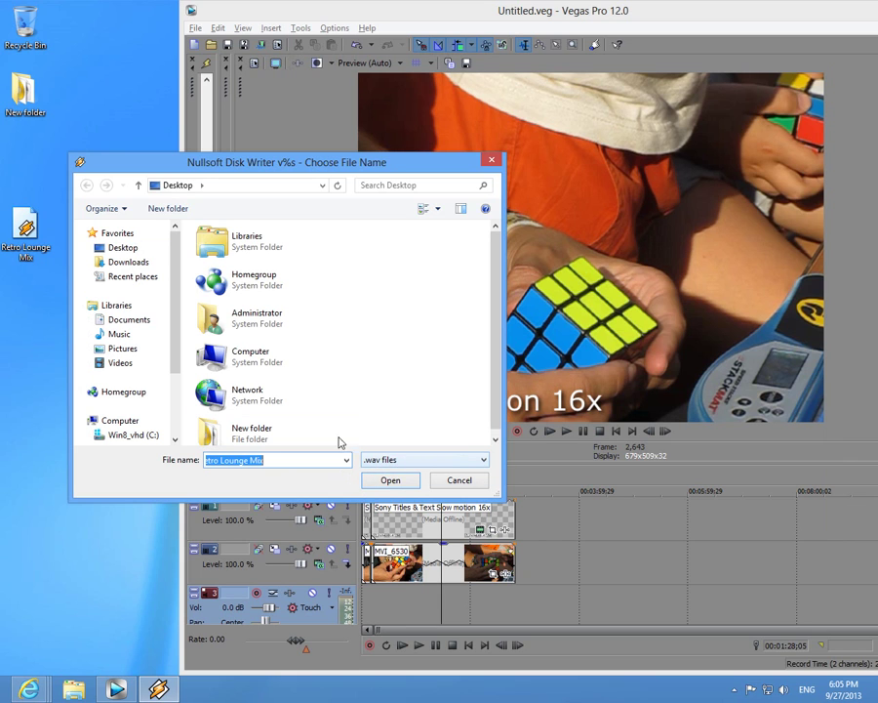
pyautogui.click(390, 482)
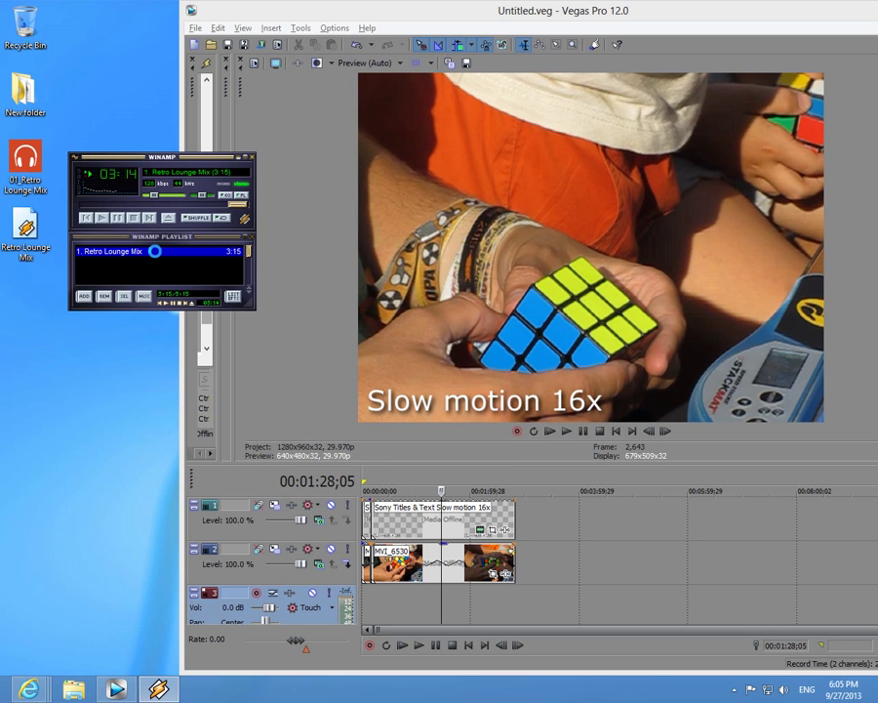
pyautogui.click(115, 217)
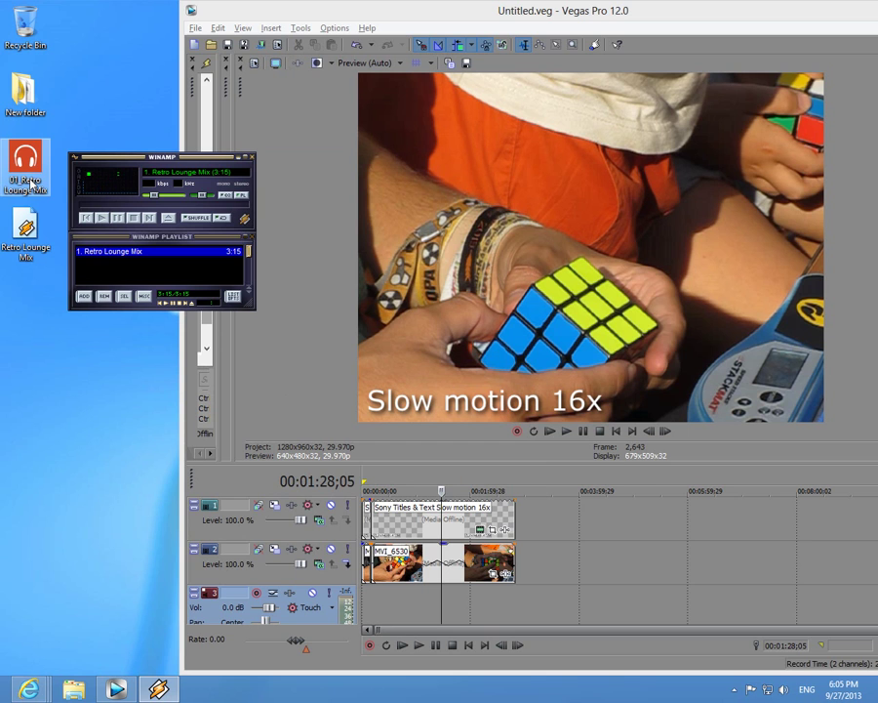
# Switch Winamp's output plug-in back to Nullsoft DirectSound Output and close Preferences
pyautogui.rightClick(222, 182)
pyautogui.moveTo(297, 357)
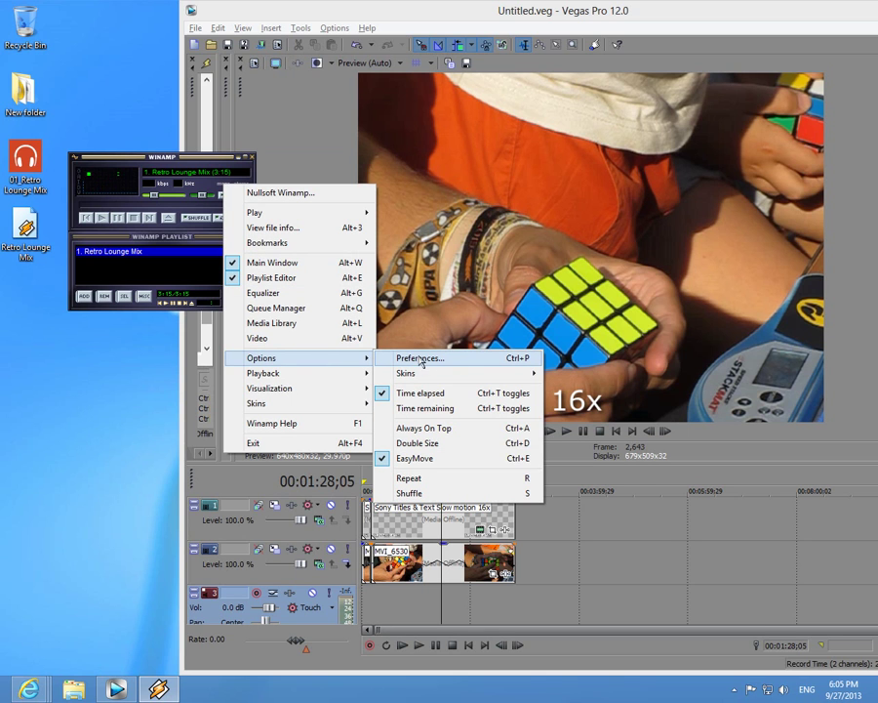
pyautogui.click(433, 361)
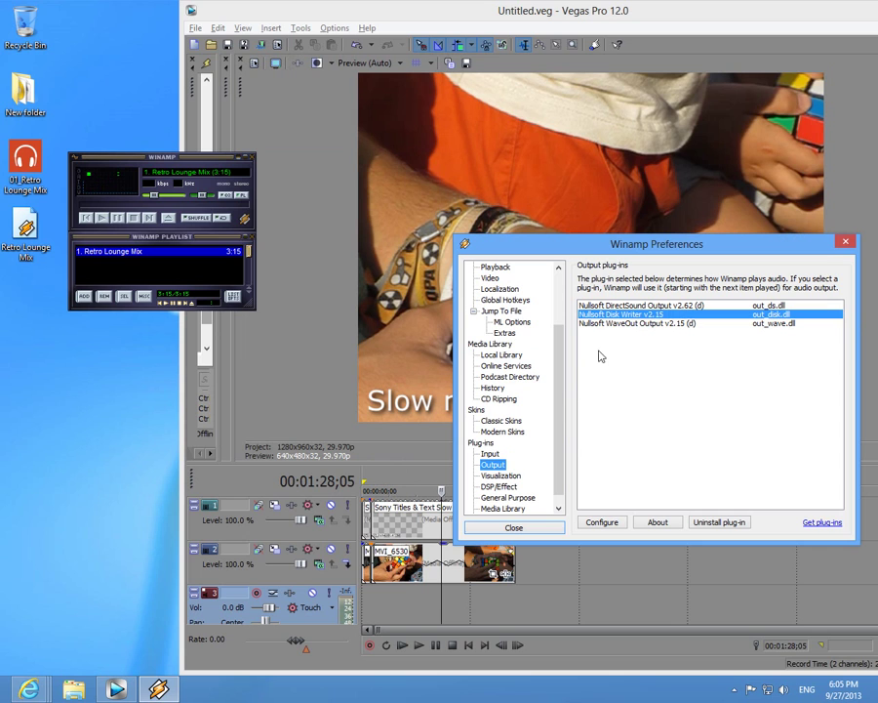
pyautogui.click(638, 306)
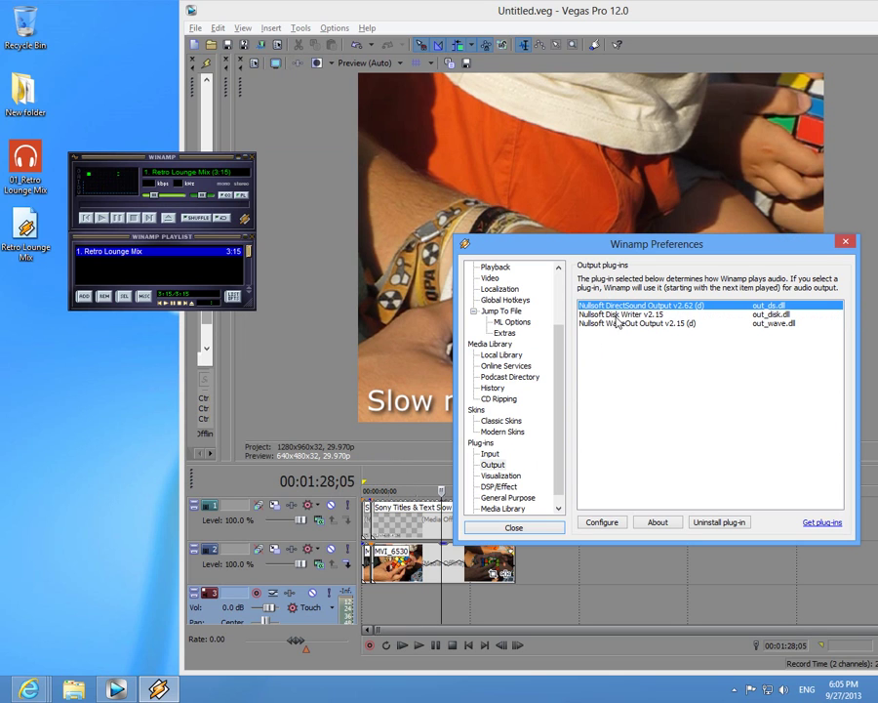
pyautogui.click(629, 315)
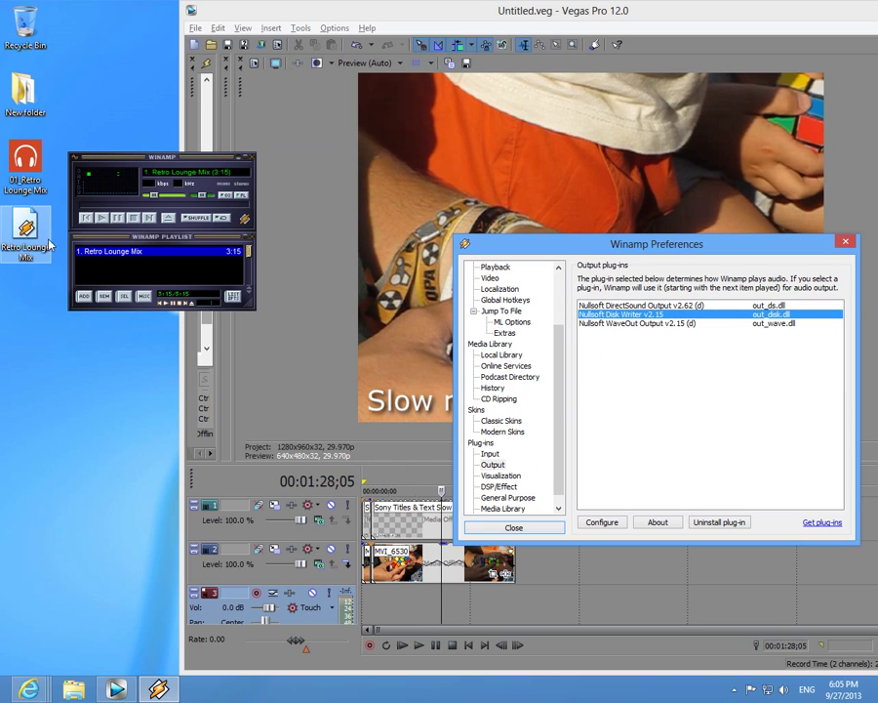
pyautogui.click(661, 307)
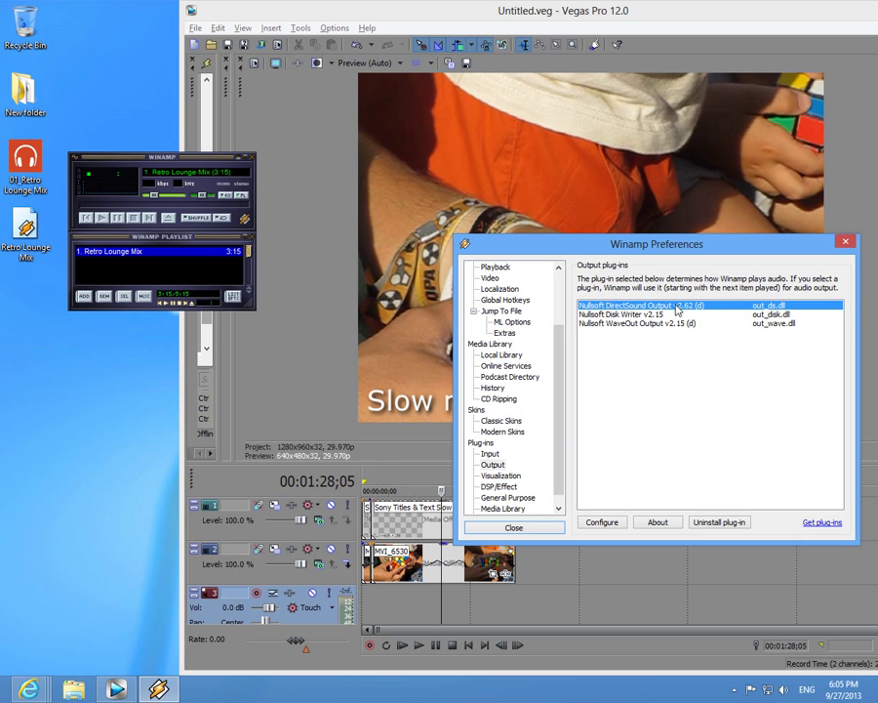
pyautogui.click(514, 527)
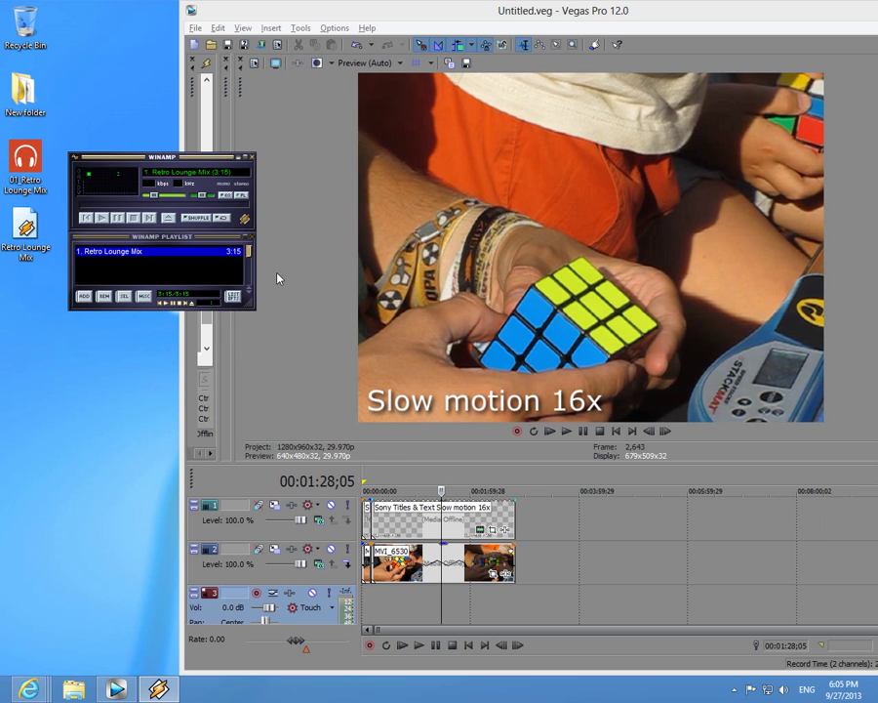
pyautogui.click(251, 157)
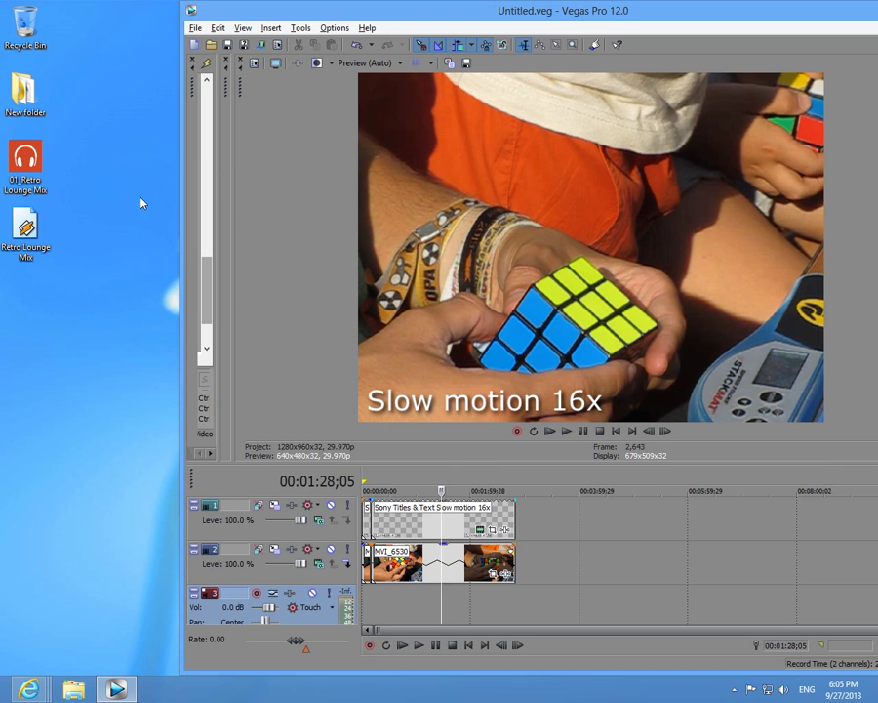
pyautogui.rightClick(27, 246)
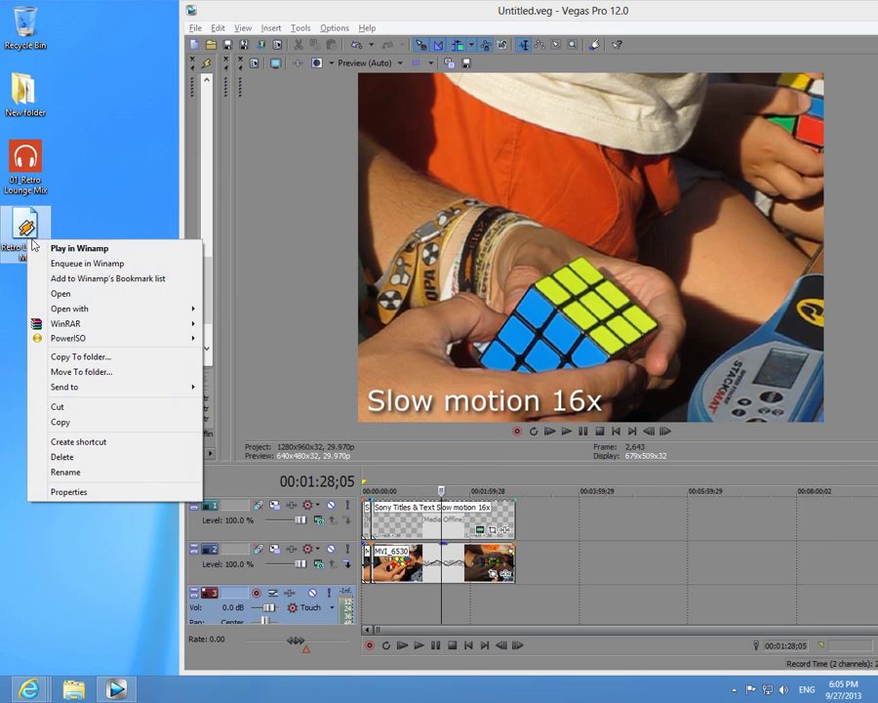
pyautogui.click(88, 492)
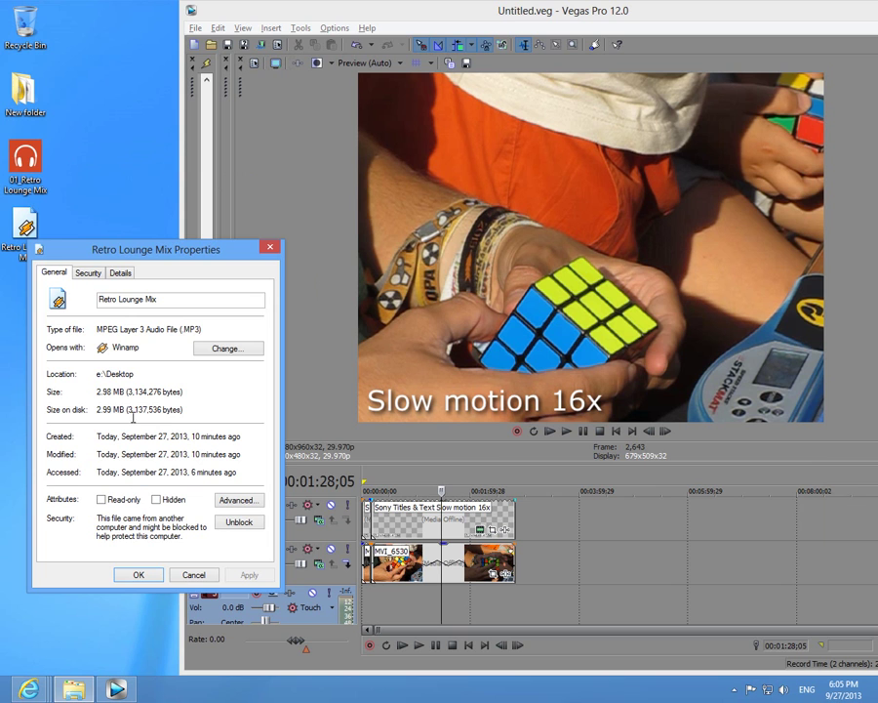
pyautogui.rightClick(27, 162)
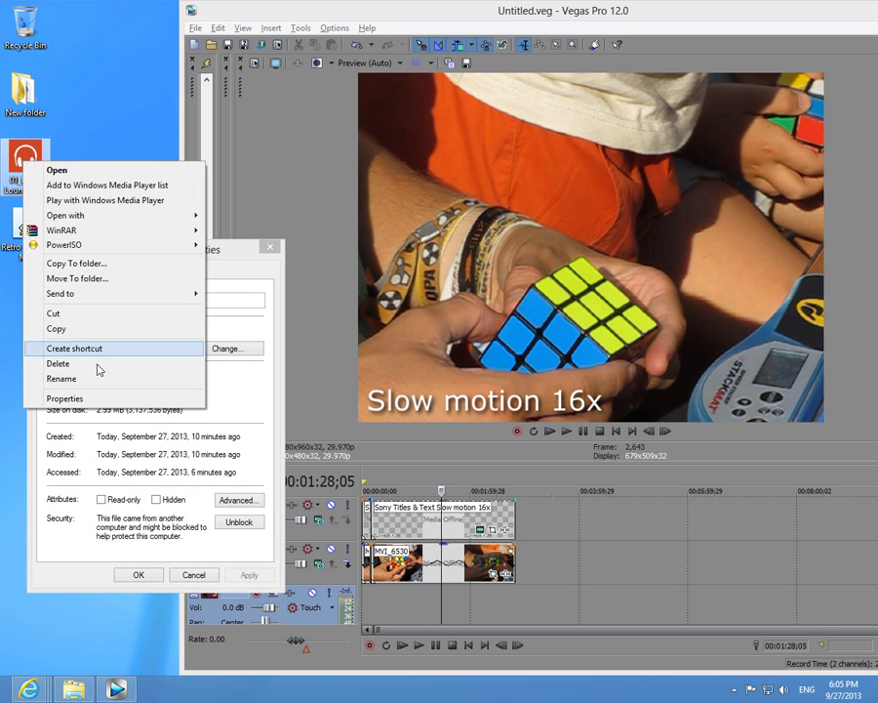
pyautogui.click(64, 399)
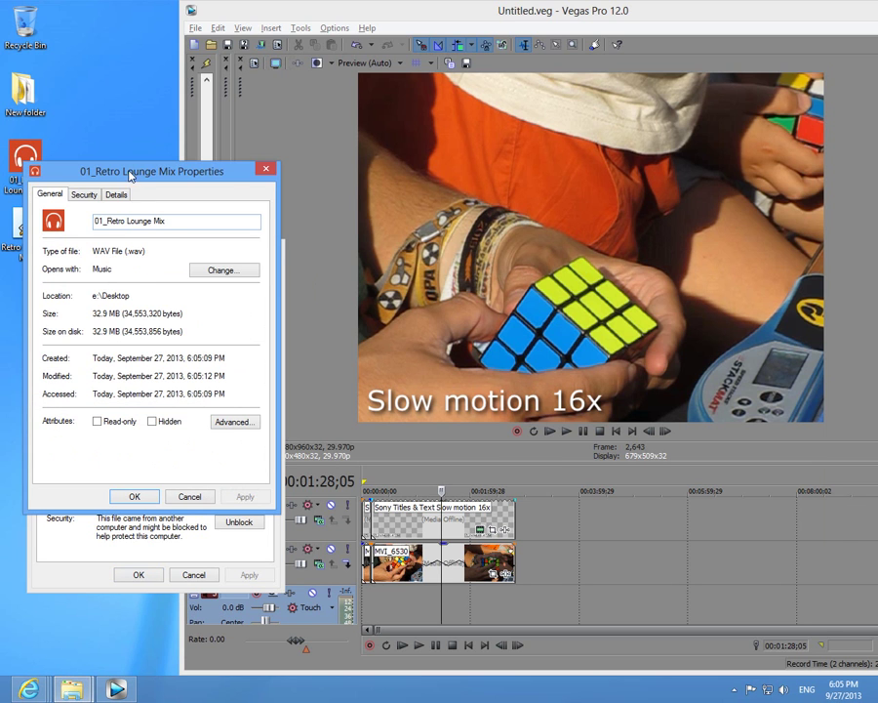
pyautogui.moveTo(130, 174)
pyautogui.mouseDown()
pyautogui.moveTo(409, 198)
pyautogui.moveTo(393, 253)
pyautogui.mouseUp()
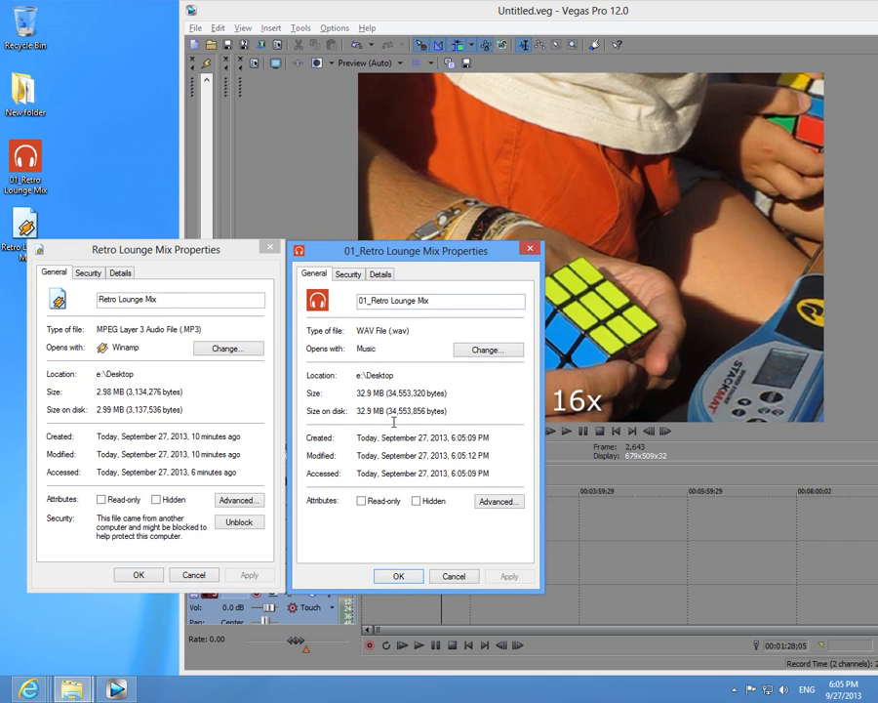
pyautogui.click(449, 577)
pyautogui.click(190, 574)
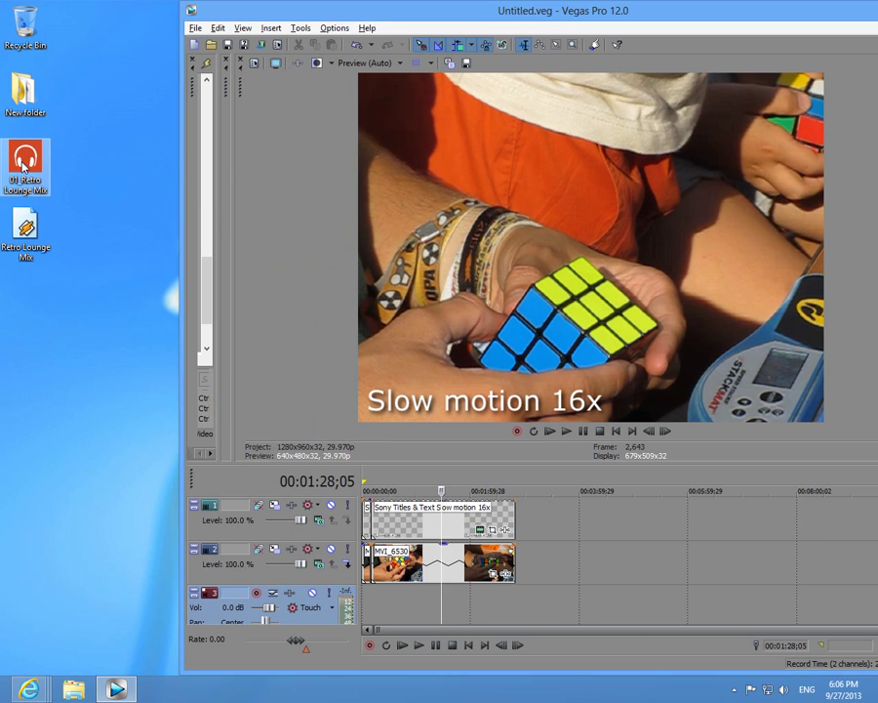
# Place the 01_Retro Lounge Mix WAV on audio track 3 at 00:00:00 and preview it
pyautogui.moveTo(22, 166)
pyautogui.mouseDown()
pyautogui.moveTo(313, 256)
pyautogui.moveTo(475, 525)
pyautogui.moveTo(422, 603)
pyautogui.moveTo(388, 607)
pyautogui.mouseUp()
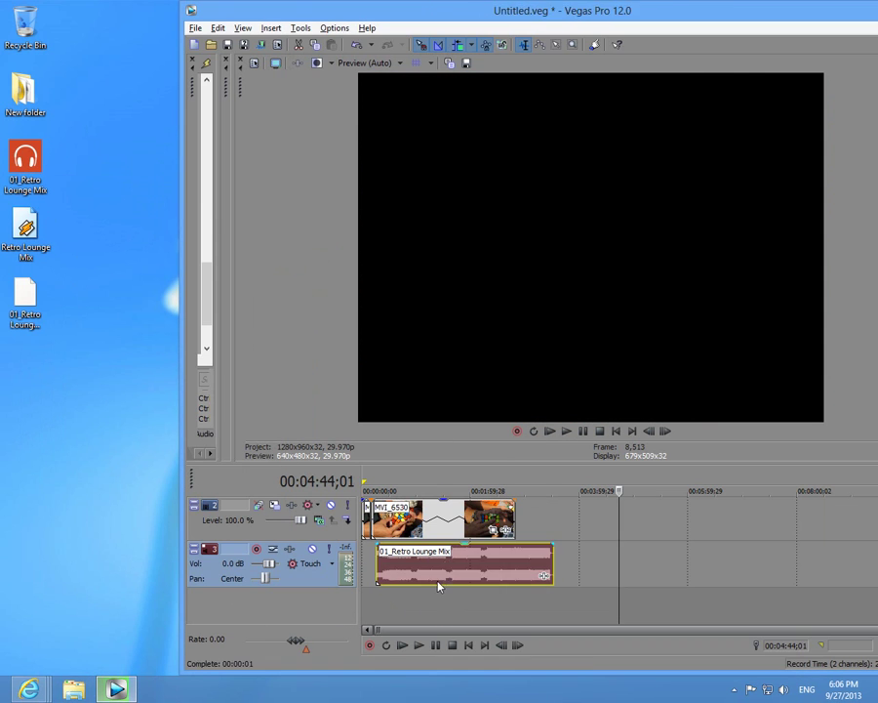
pyautogui.moveTo(449, 576); pyautogui.dragTo(367, 582)
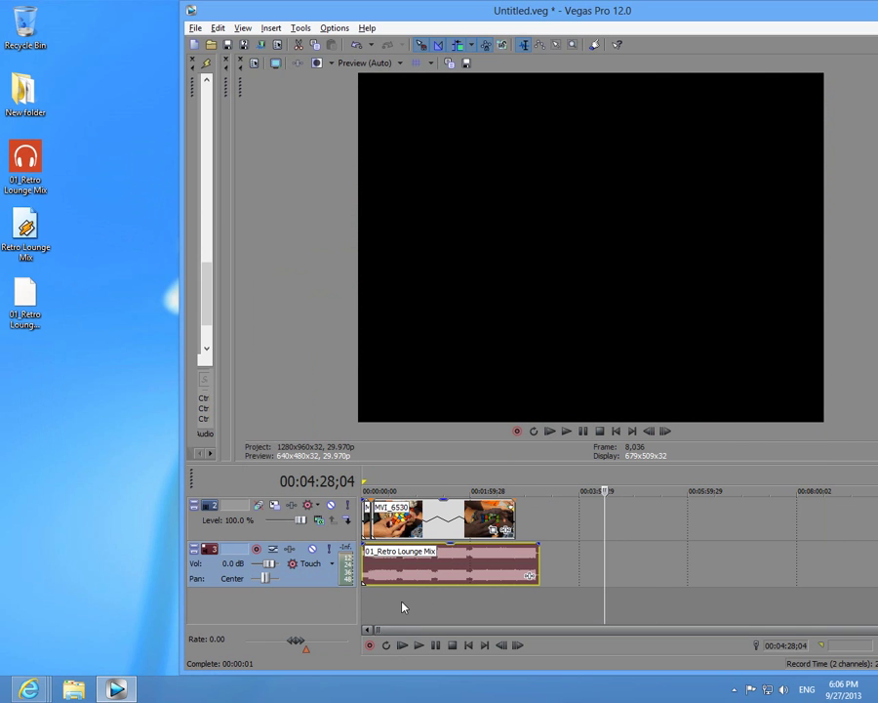
pyautogui.click(403, 607)
pyautogui.click(419, 645)
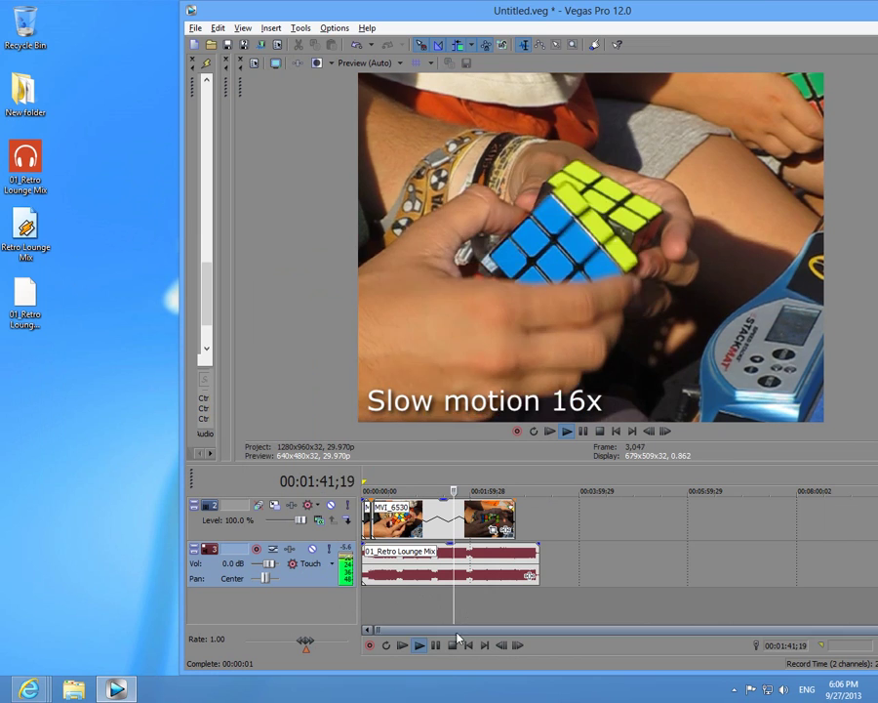
pyautogui.click(453, 644)
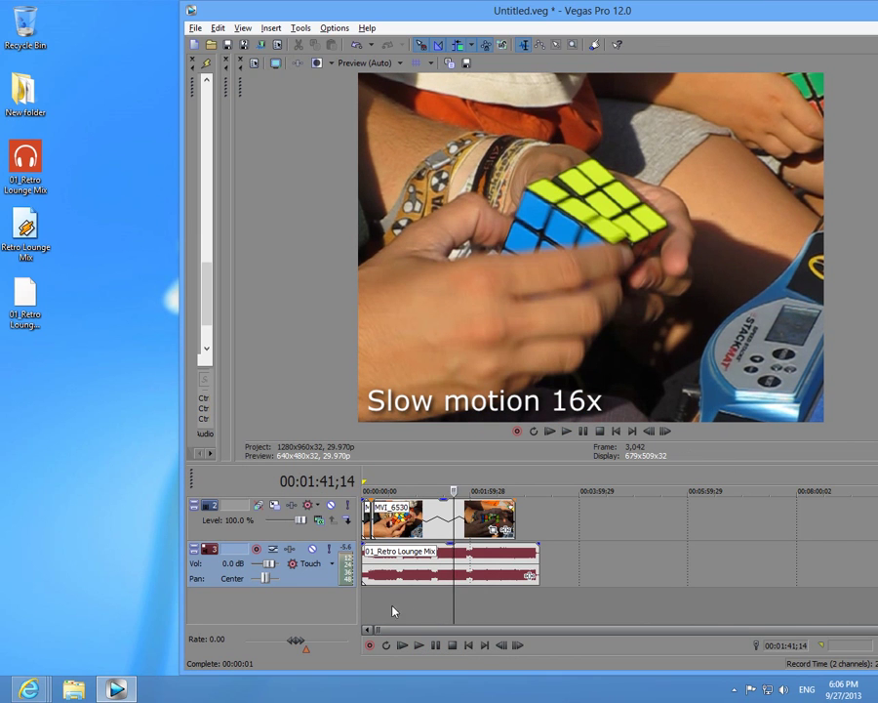
pyautogui.scroll(3, 488, 556)
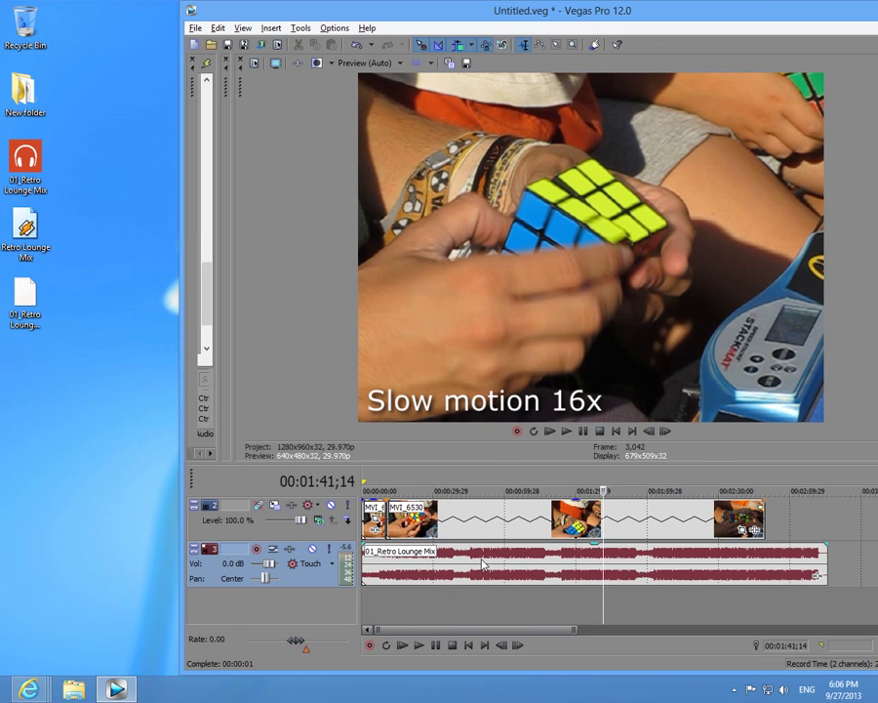
pyautogui.scroll(-3, 488, 555)
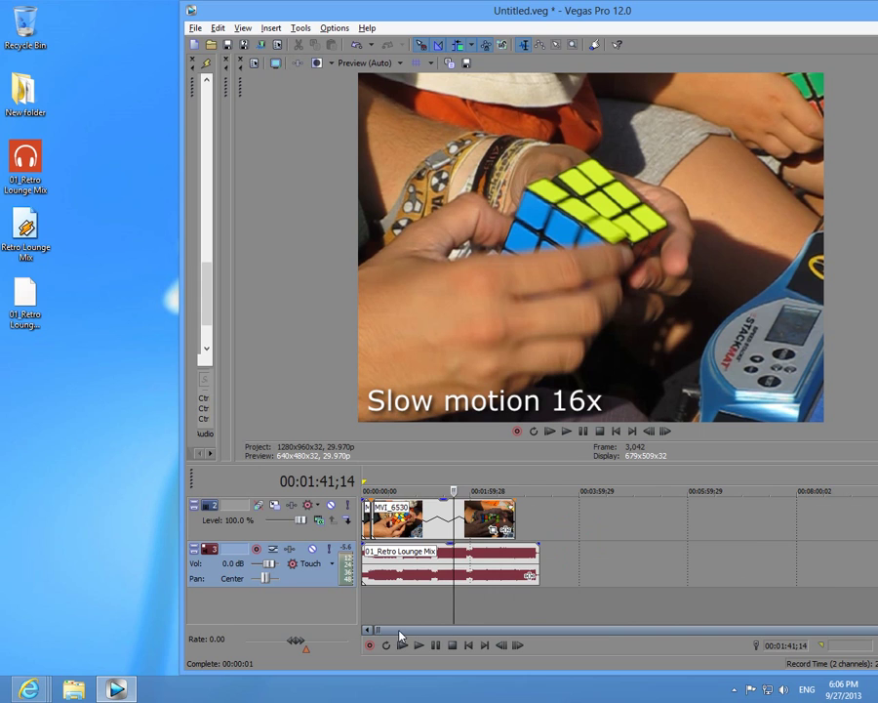